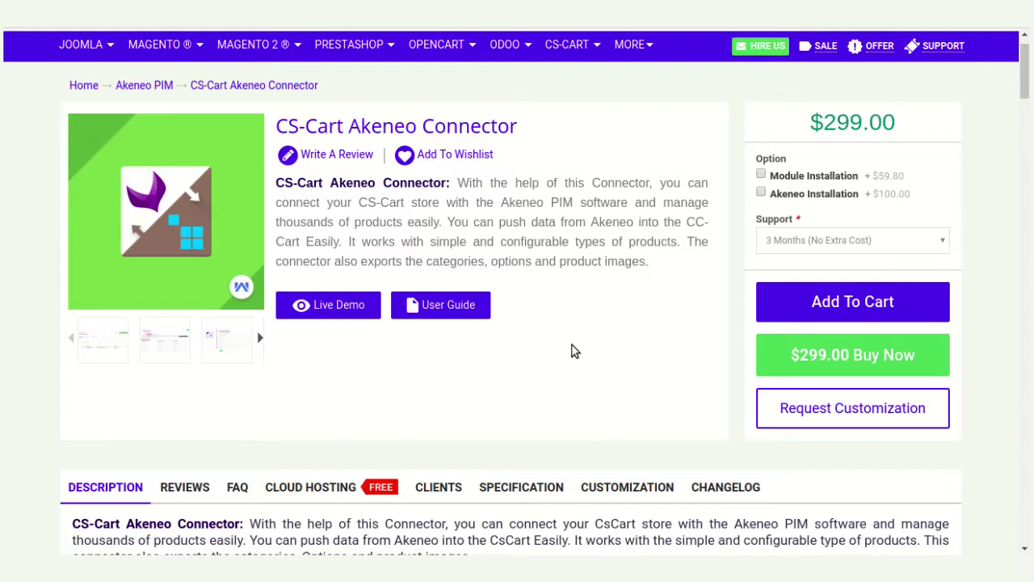
Scroll through the CS-Cart Akeneo Connector product page in the Webkul store.
scroll(579, 358, "down", 2)
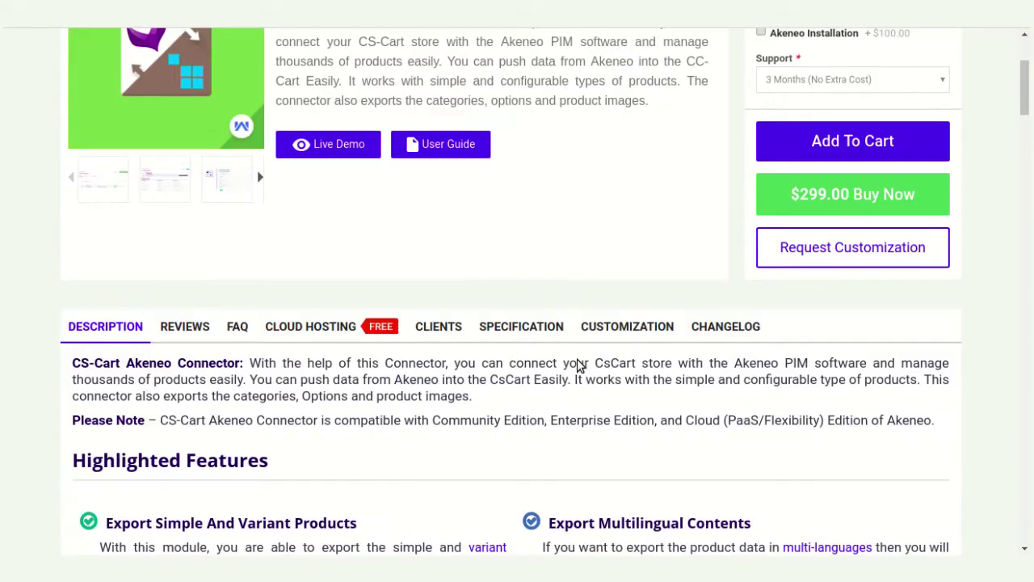
scroll(579, 364, "up", 2)
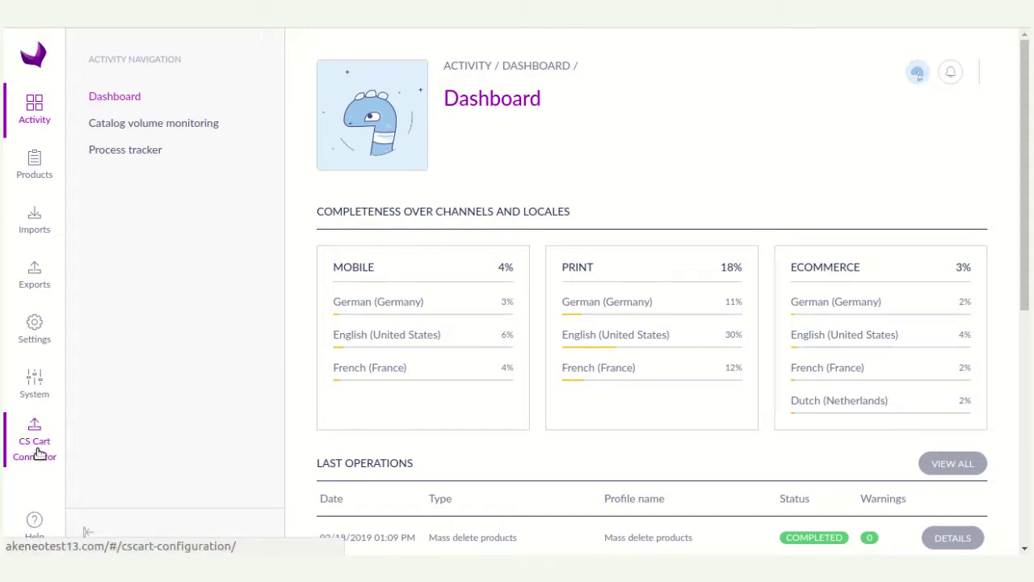
Open the CS Cart Connector credentials list and start a new CS-Cart credential.
left_click(38, 453)
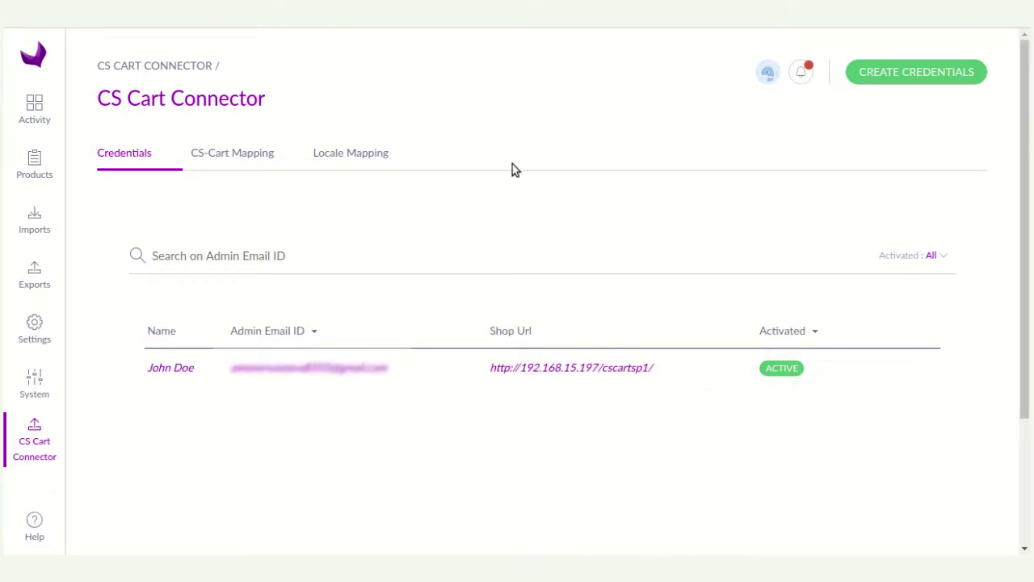
left_click(912, 72)
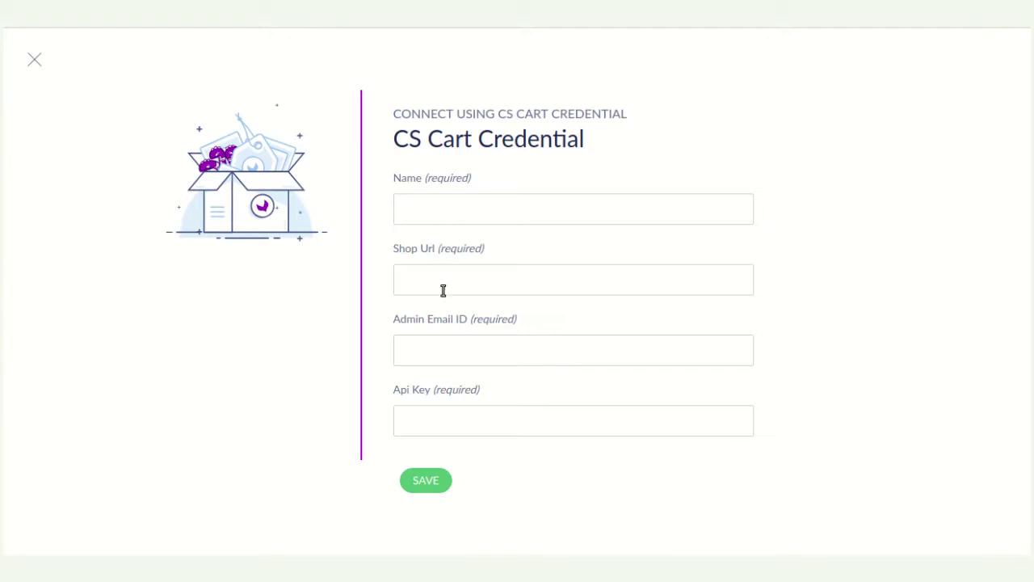
left_click(441, 420)
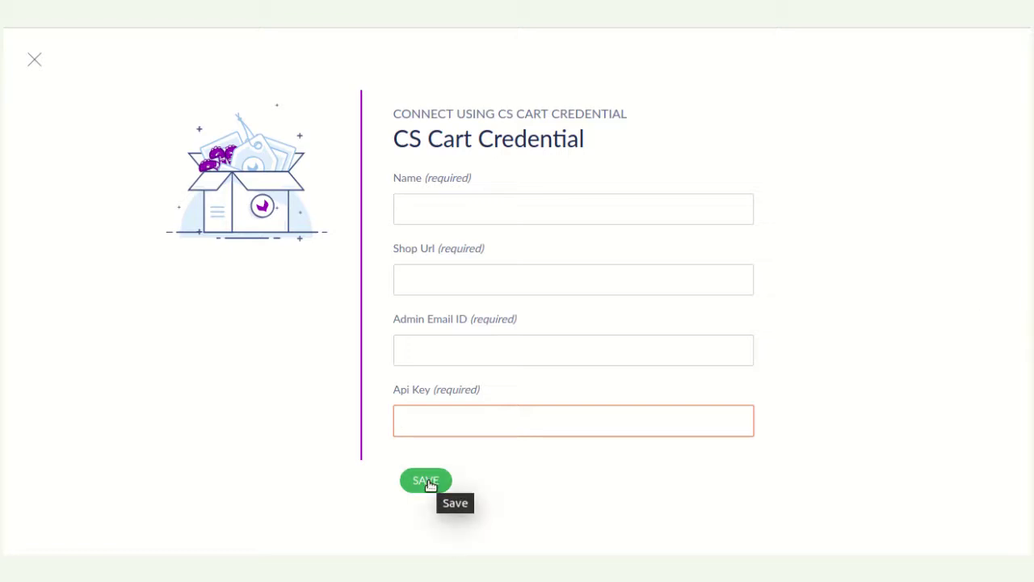
left_click(34, 60)
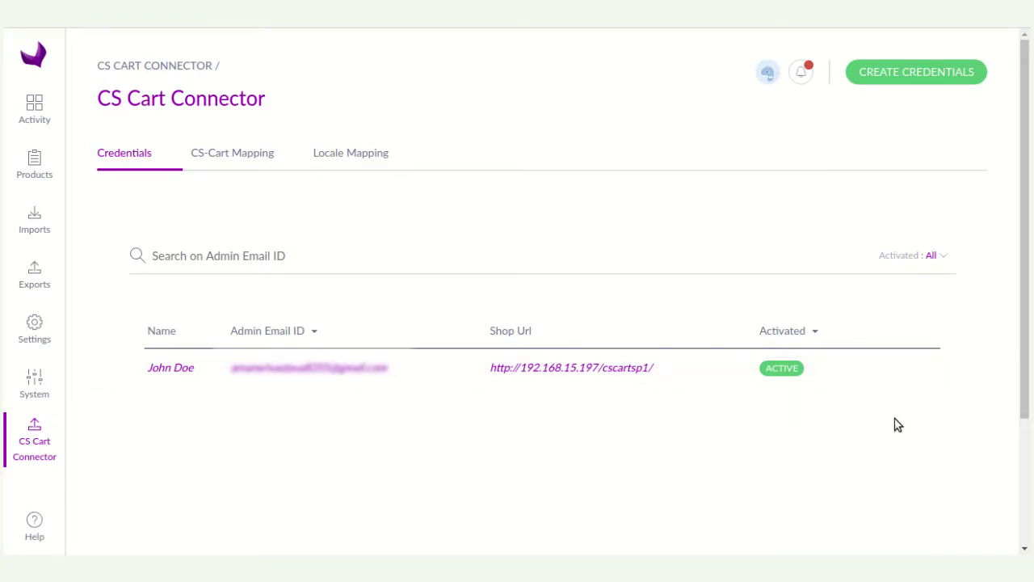
Open the CS-Cart Mapping tab and its MAP ATTRIBUTE/CATEGORY mapping list.
mouse_move(927, 374)
left_click(234, 154)
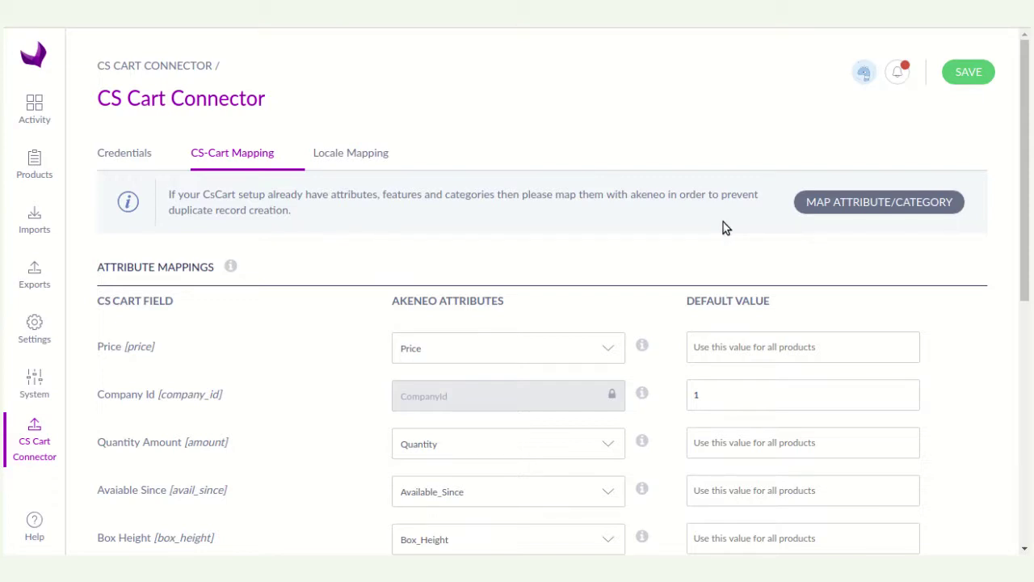
left_click(872, 207)
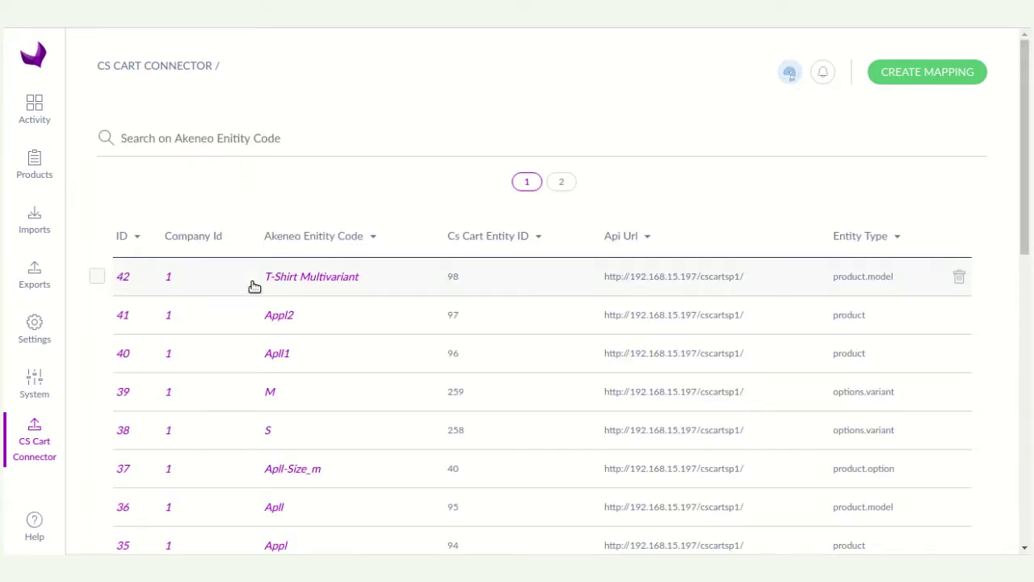
left_click(923, 76)
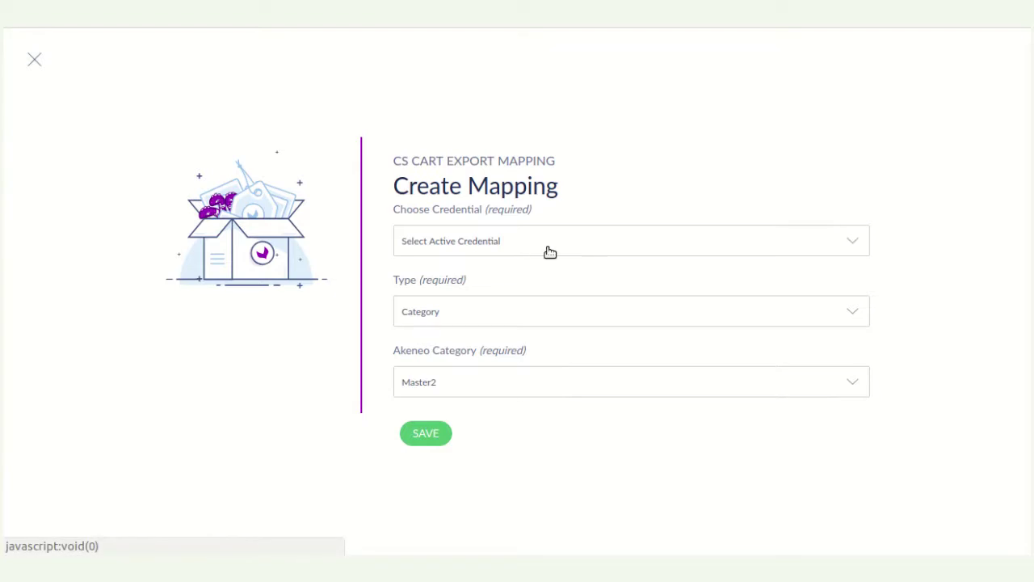
left_click(511, 250)
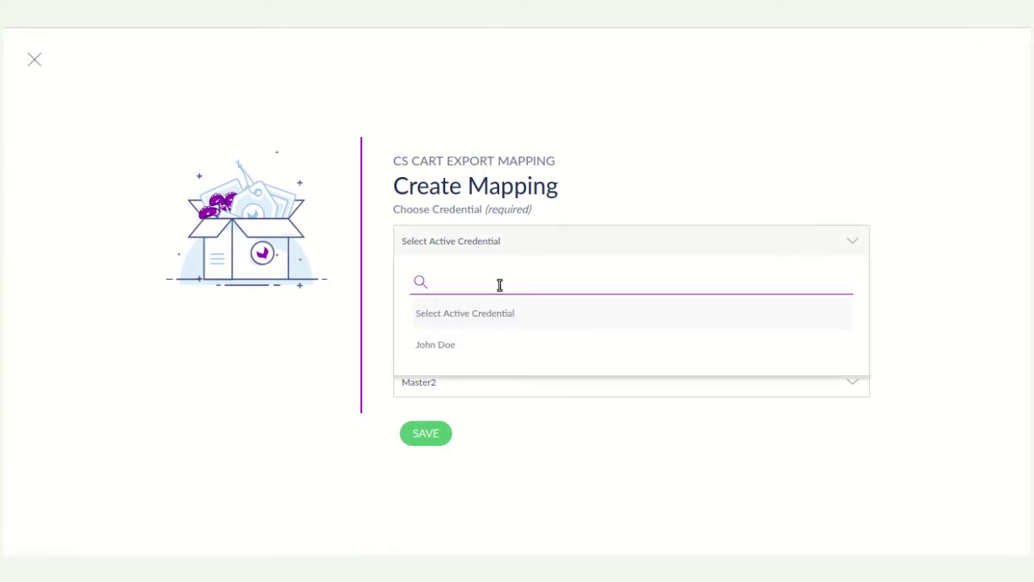
left_click(454, 347)
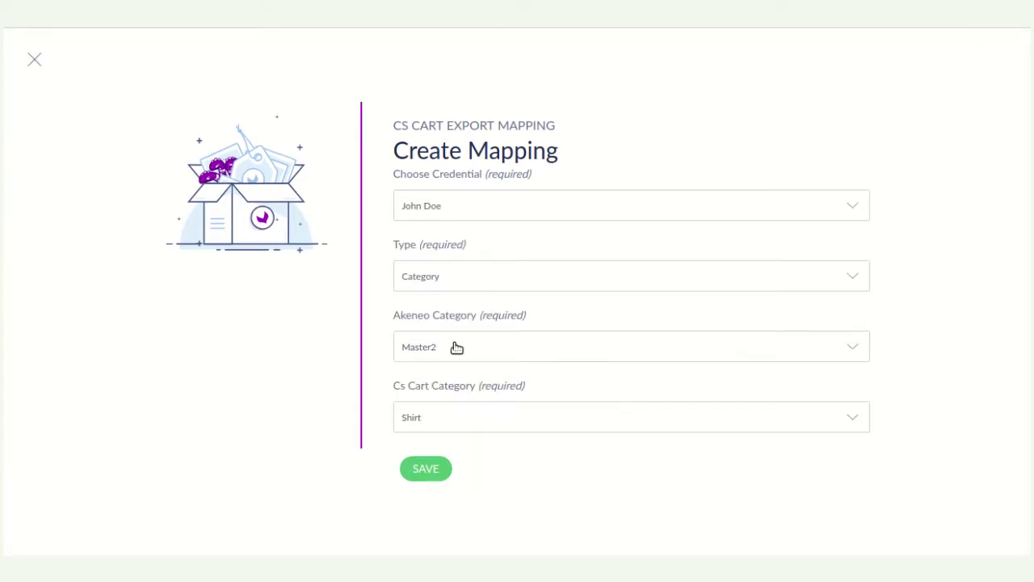
left_click(437, 285)
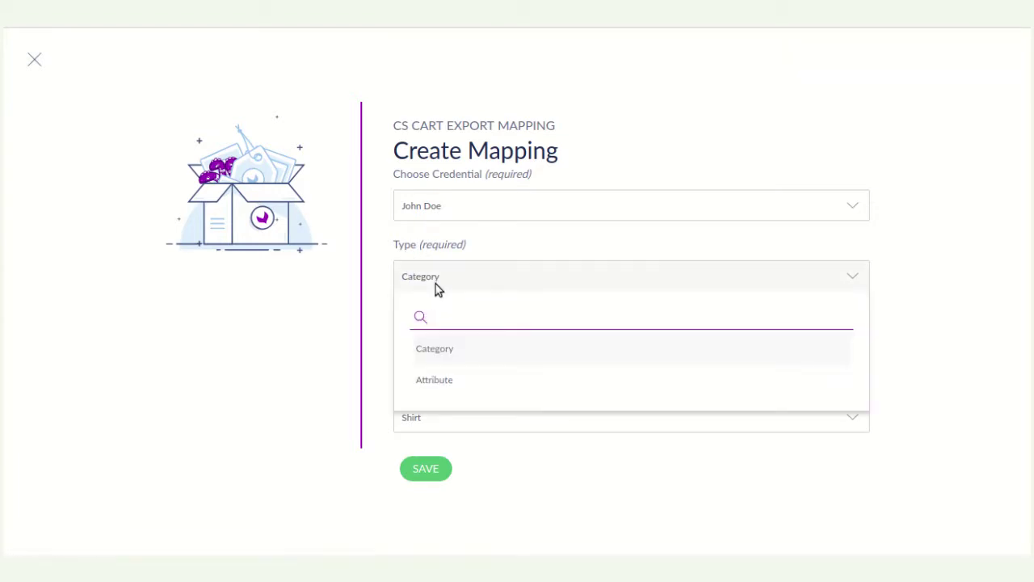
left_click(308, 339)
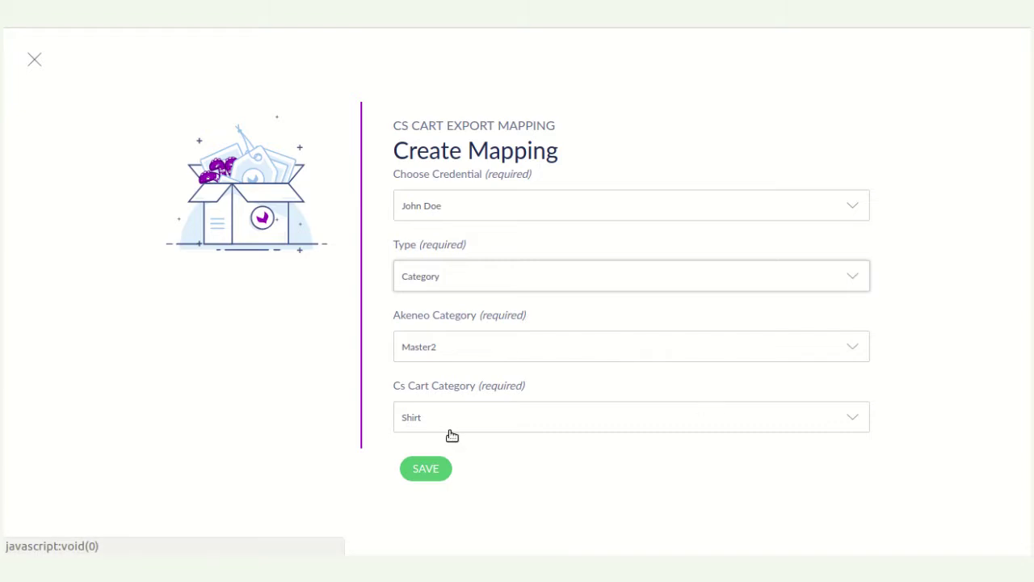
left_click(438, 358)
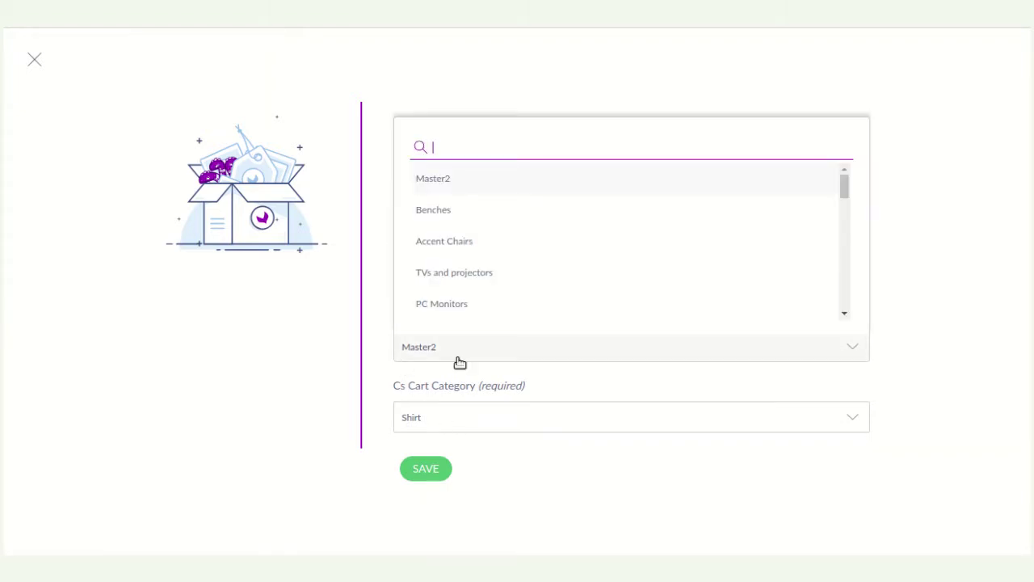
left_click(460, 362)
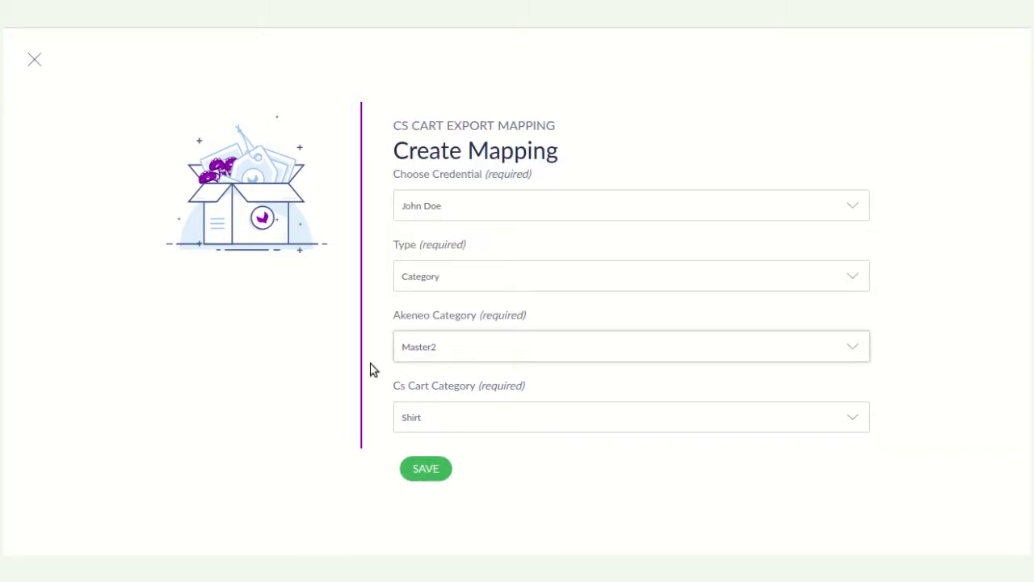
left_click(34, 60)
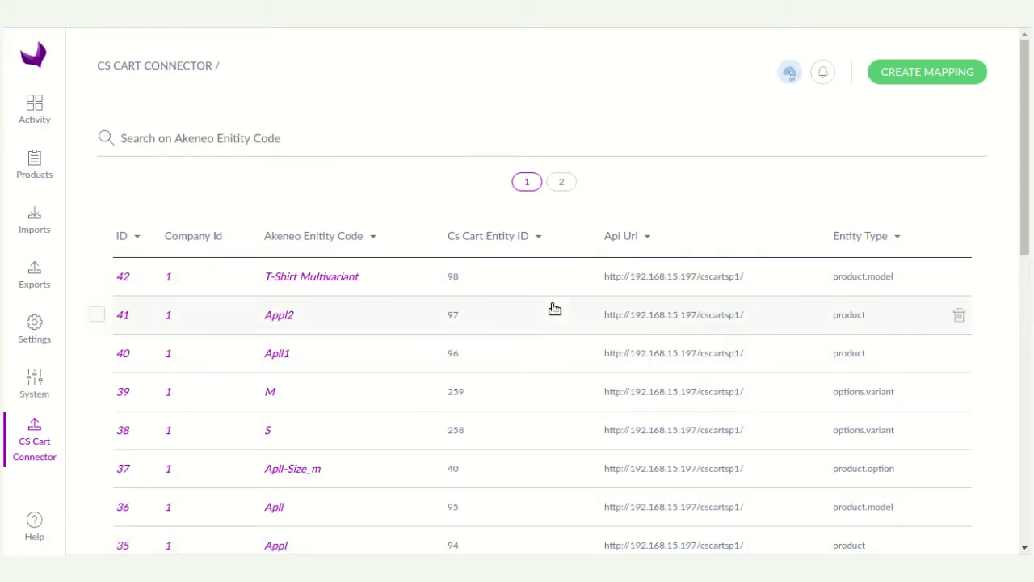
Scroll the entity mappings list, then go back to the connector's CS-Cart Mapping settings.
scroll(554, 307, "down", 4)
scroll(559, 300, "down", 4)
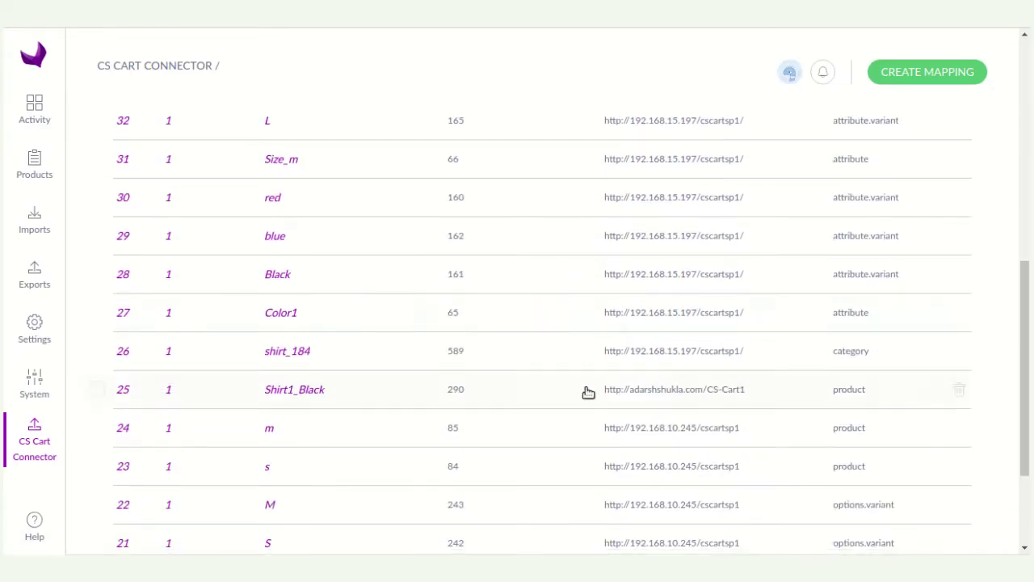
scroll(588, 392, "up", 8)
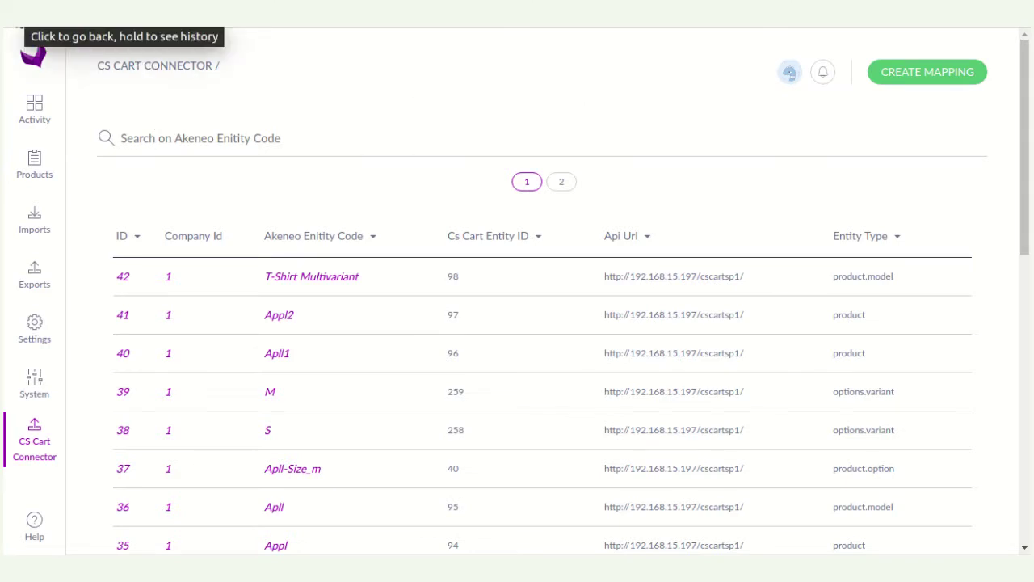
left_click(18, 23)
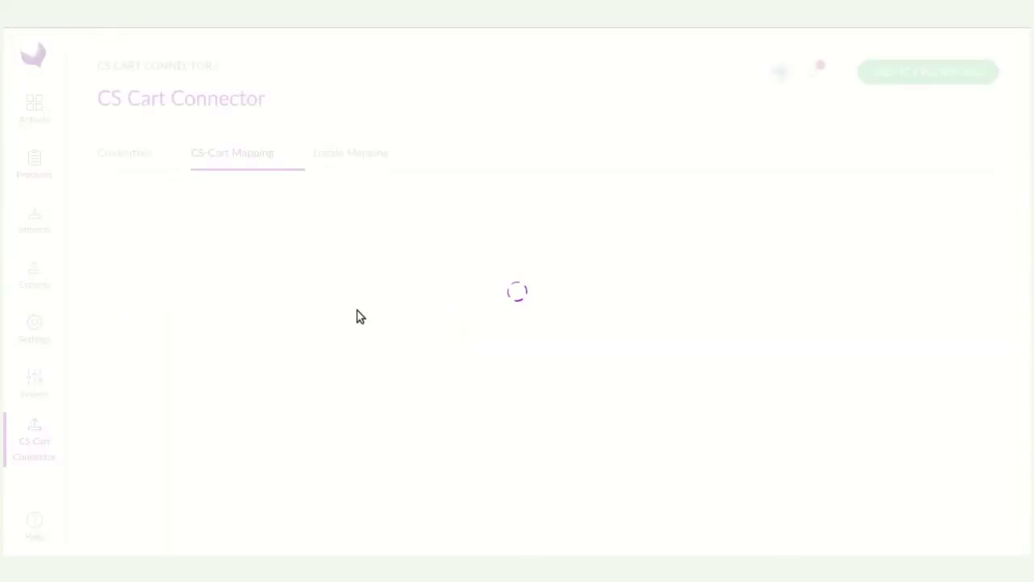
Review the attribute mapping fields, checking the image attributes Image1 and Image2.
scroll(343, 360, "down", 2)
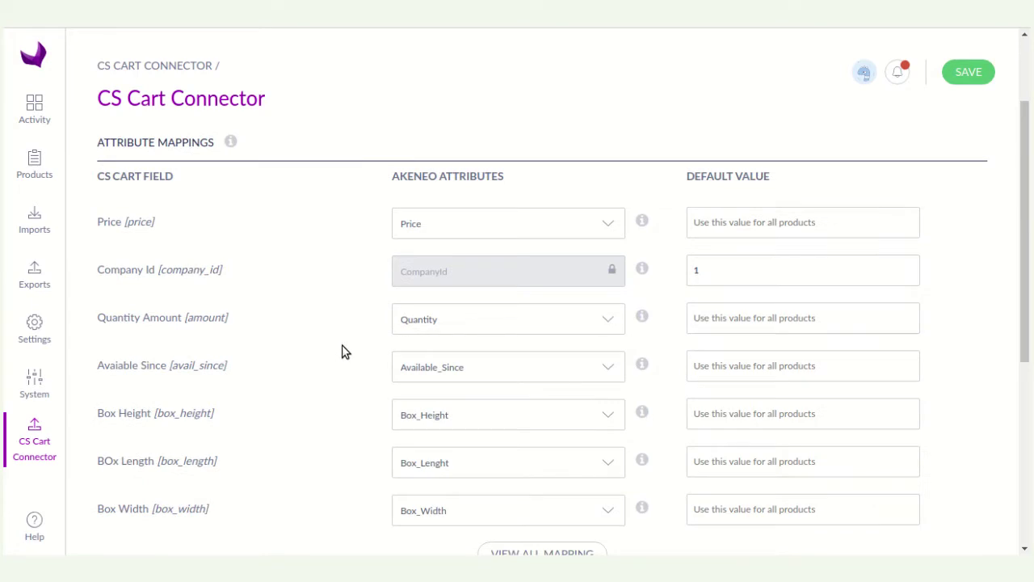
scroll(332, 312, "up", 2)
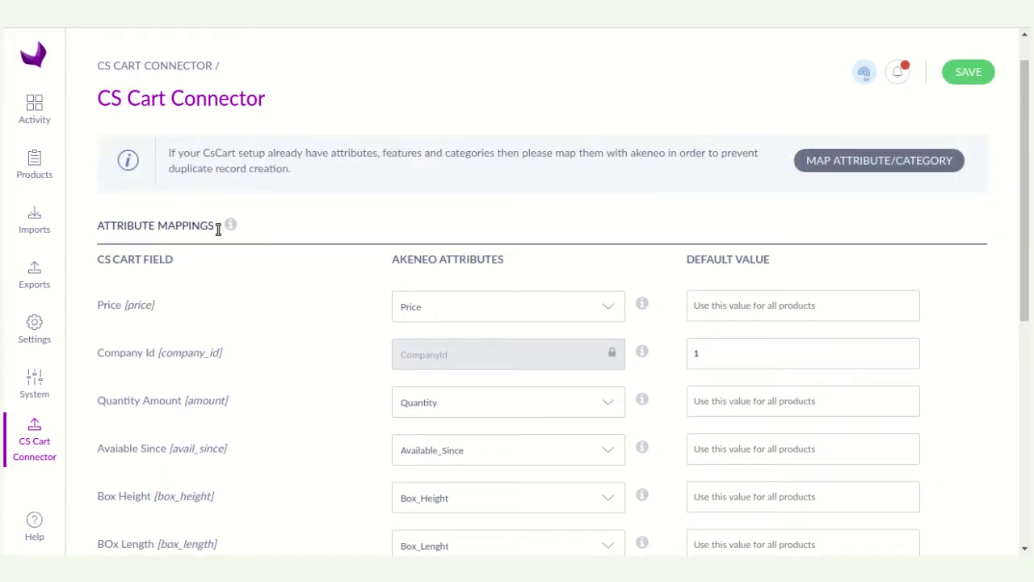
scroll(299, 367, "down", 1)
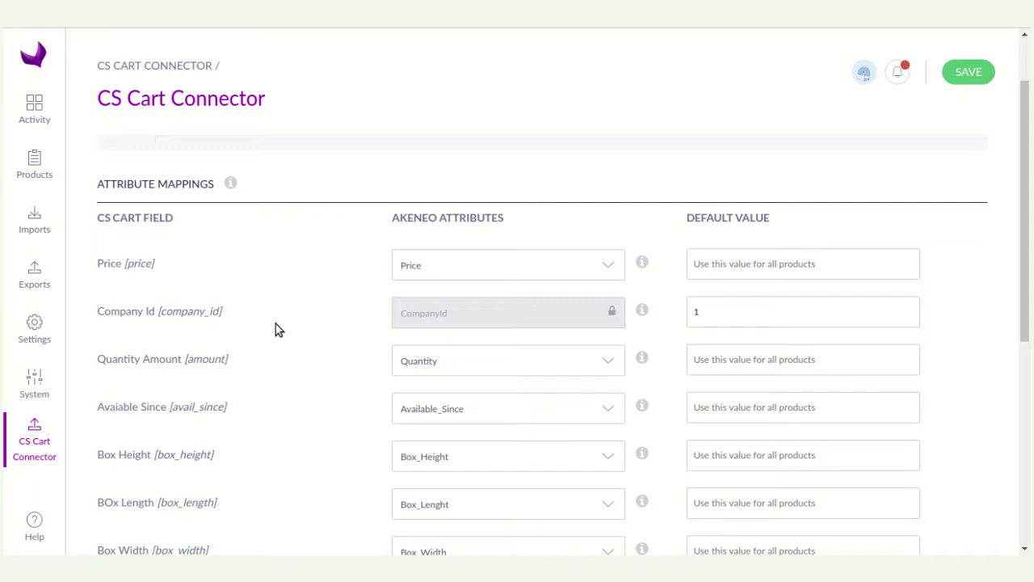
scroll(277, 323, "down", 5)
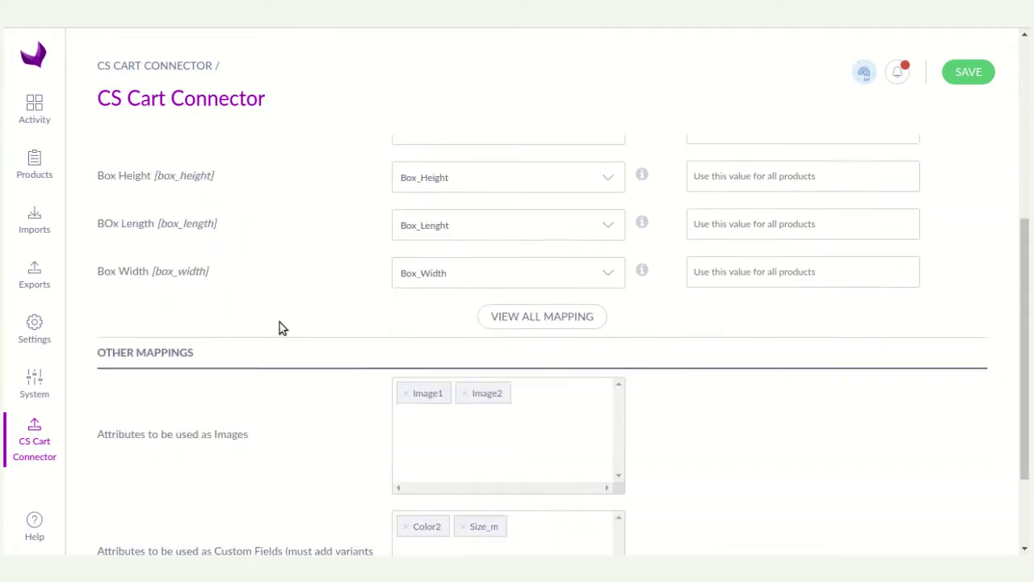
scroll(293, 313, "up", 1)
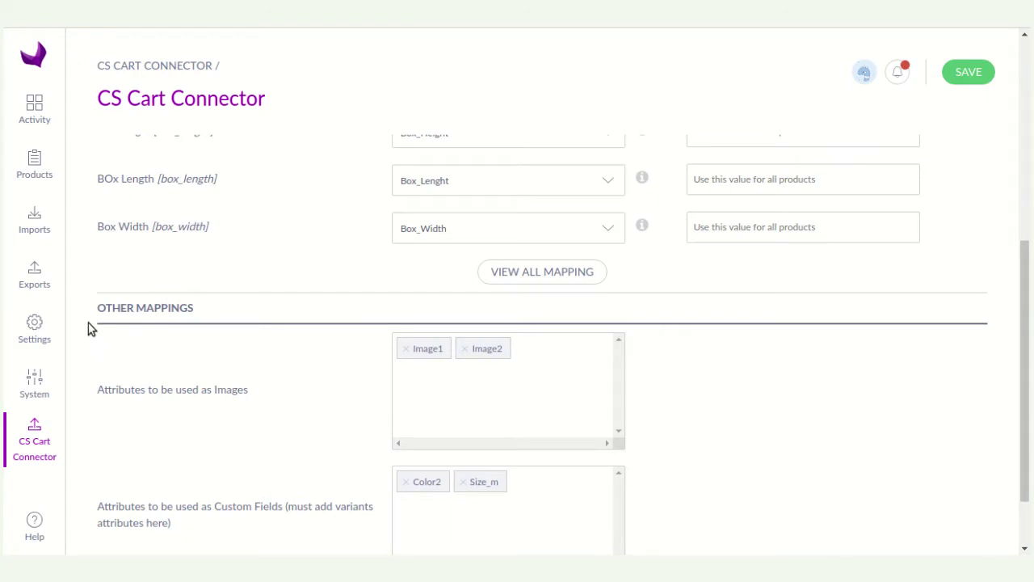
scroll(234, 403, "down", 1)
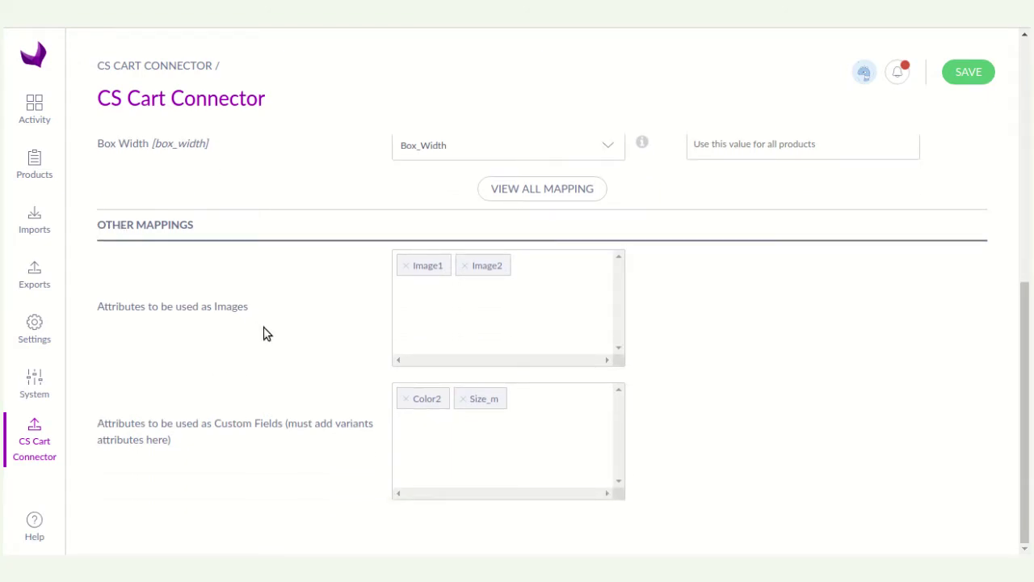
left_click(484, 314)
left_click(790, 349)
Check the custom field attributes Color2 and Size_m, then save the CS-Cart mapping.
left_click(497, 464)
left_click(293, 374)
scroll(811, 386, "up", 3)
scroll(809, 381, "down", 3)
scroll(927, 396, "up", 9)
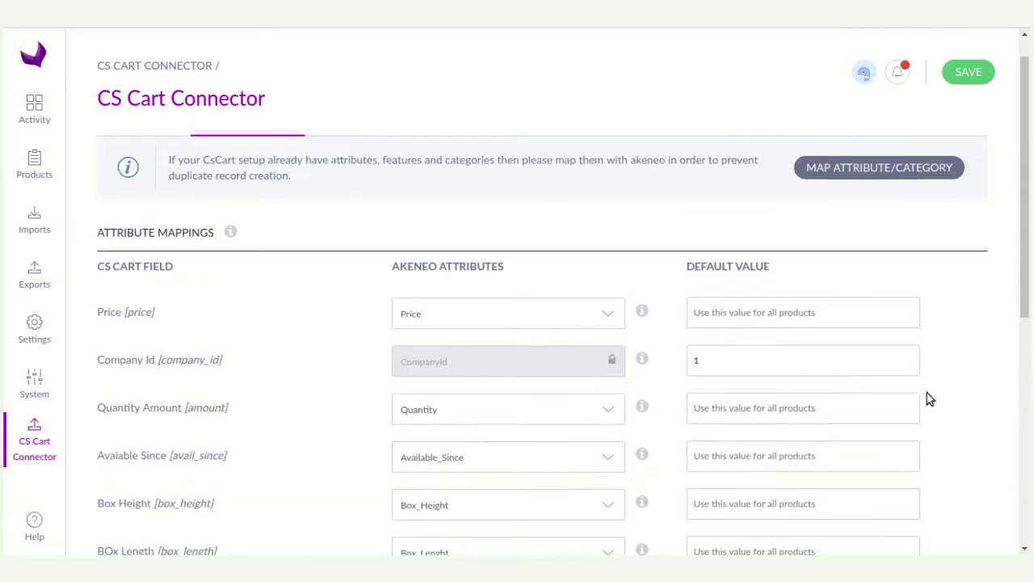
left_click(968, 72)
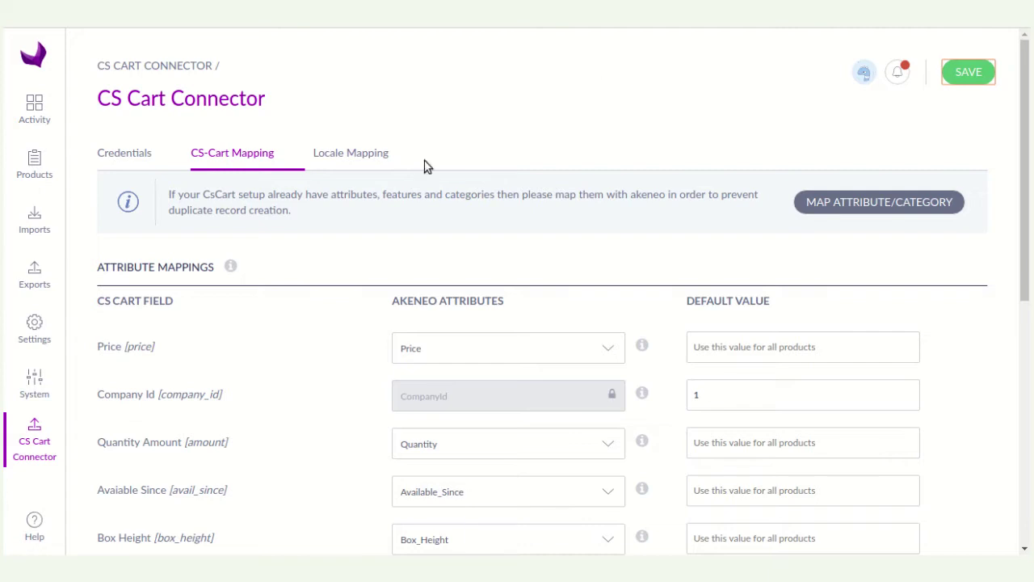
Open Locale Mapping and confirm en_US is mapped to CS-Cart locale ID en.
left_click(369, 159)
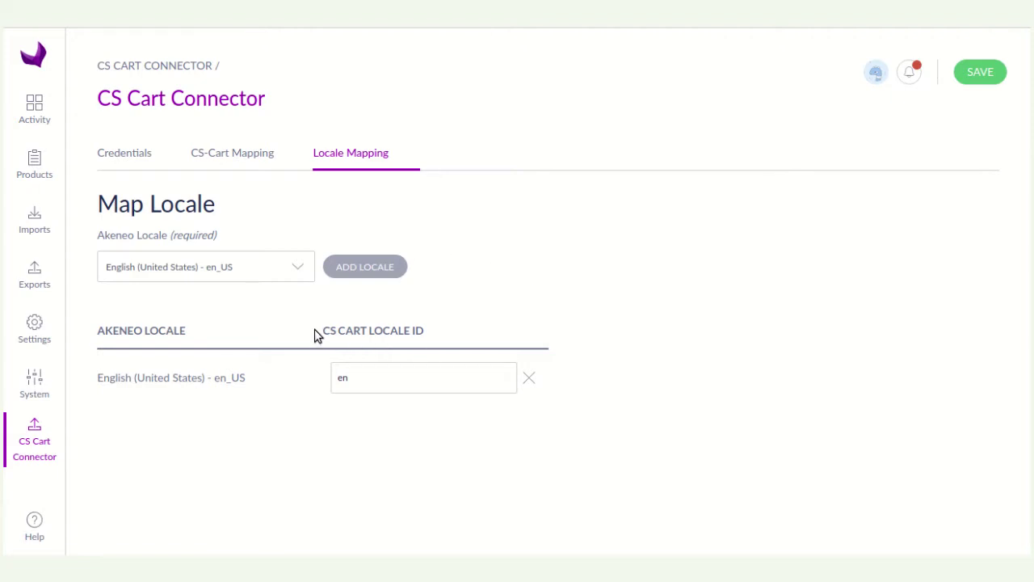
left_click_drag(315, 330, 435, 334)
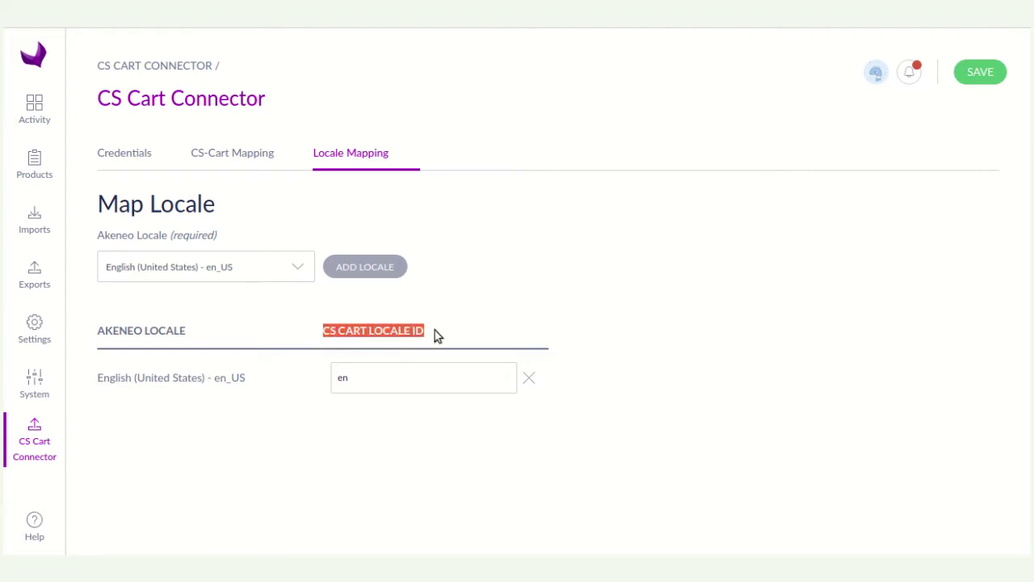
left_click(380, 378)
left_click(611, 284)
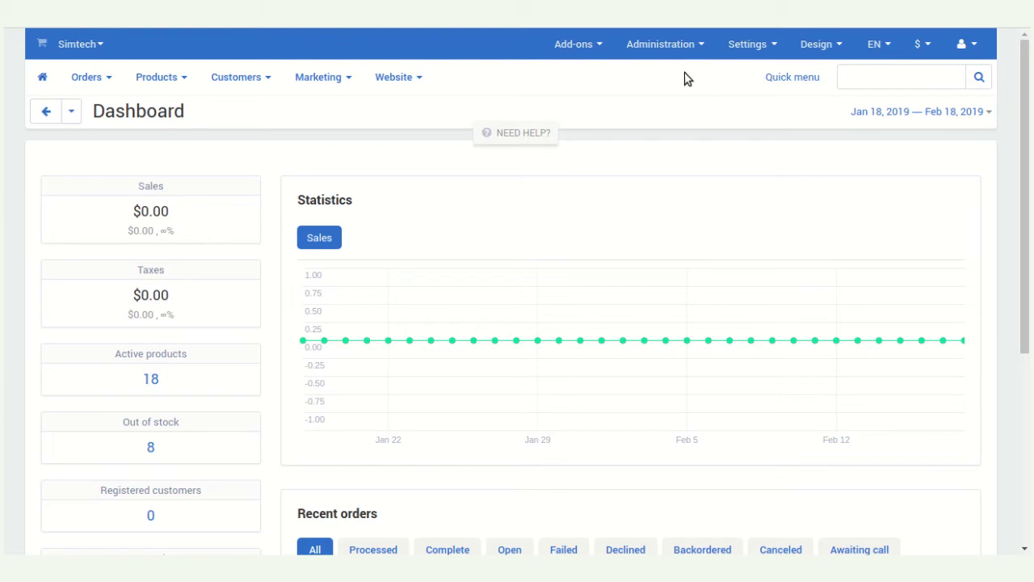
In the CS-Cart admin, open Administration > Languages > Manage languages to see codes en and fr.
mouse_move(693, 48)
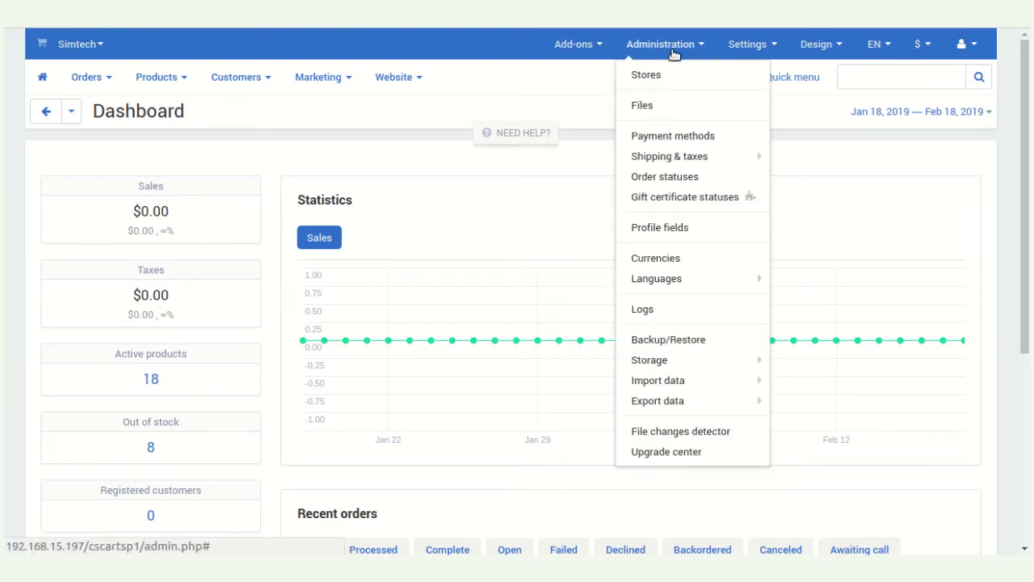
mouse_move(729, 284)
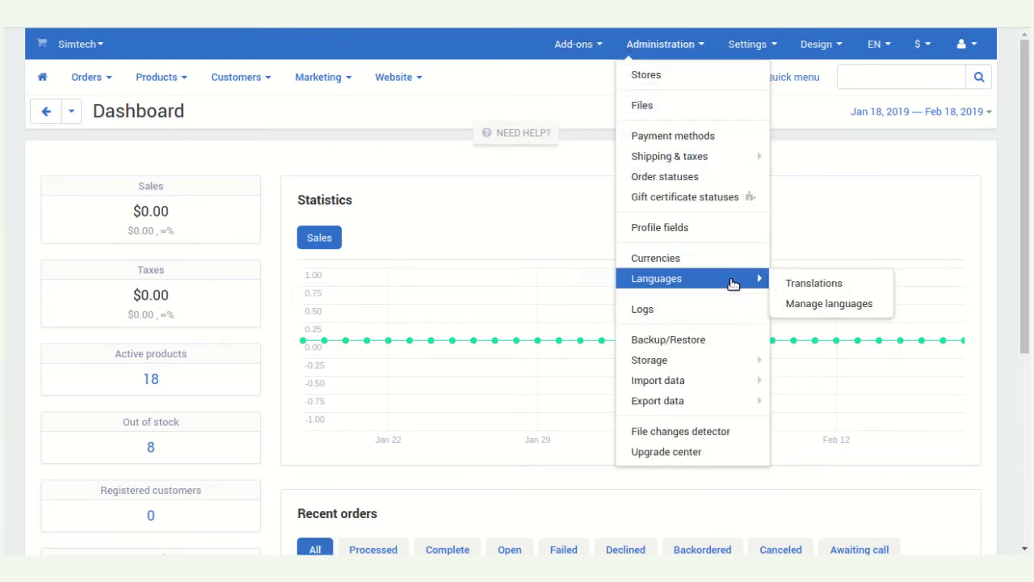
left_click(818, 306)
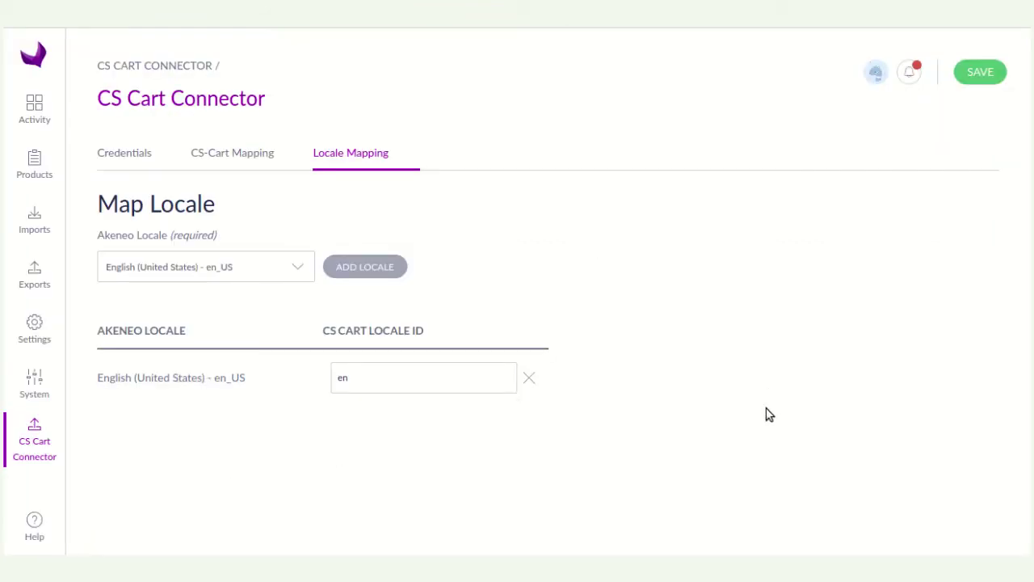
Save the locale mapping of en_US to CS-Cart locale en.
left_click(984, 72)
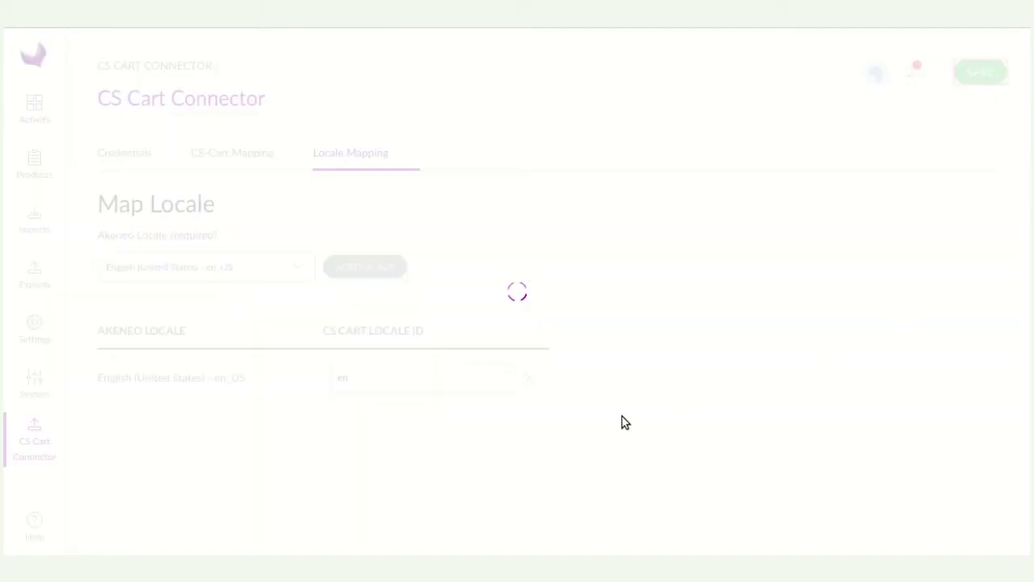